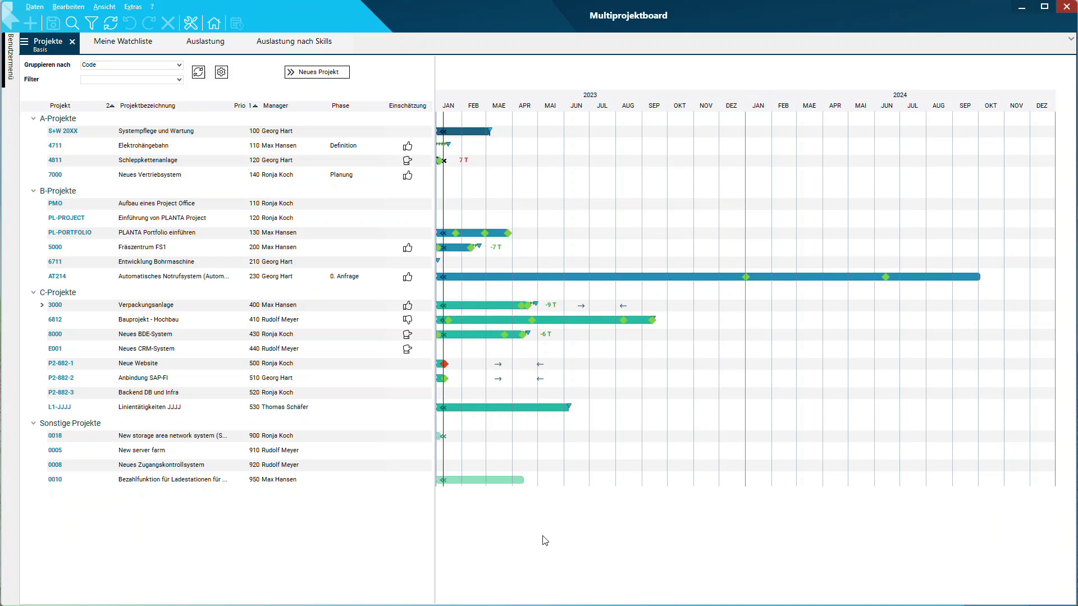
# Look over the Multiprojektmanagement entries in the user menu and create a new project from the Multiprojektboard.
pyautogui.click(11, 70)
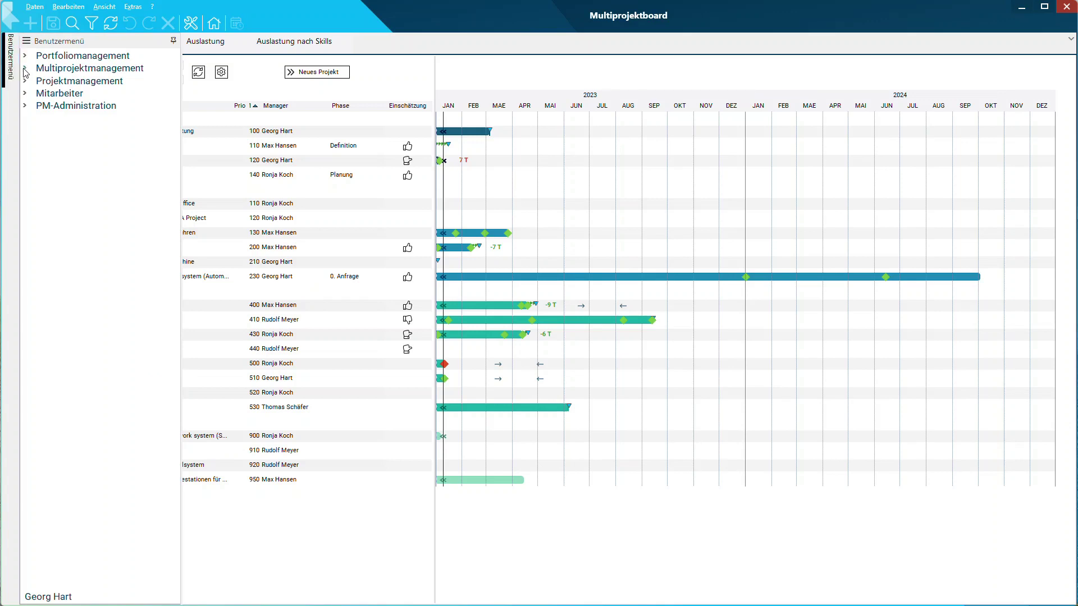
pyautogui.click(25, 69)
pyautogui.click(36, 81)
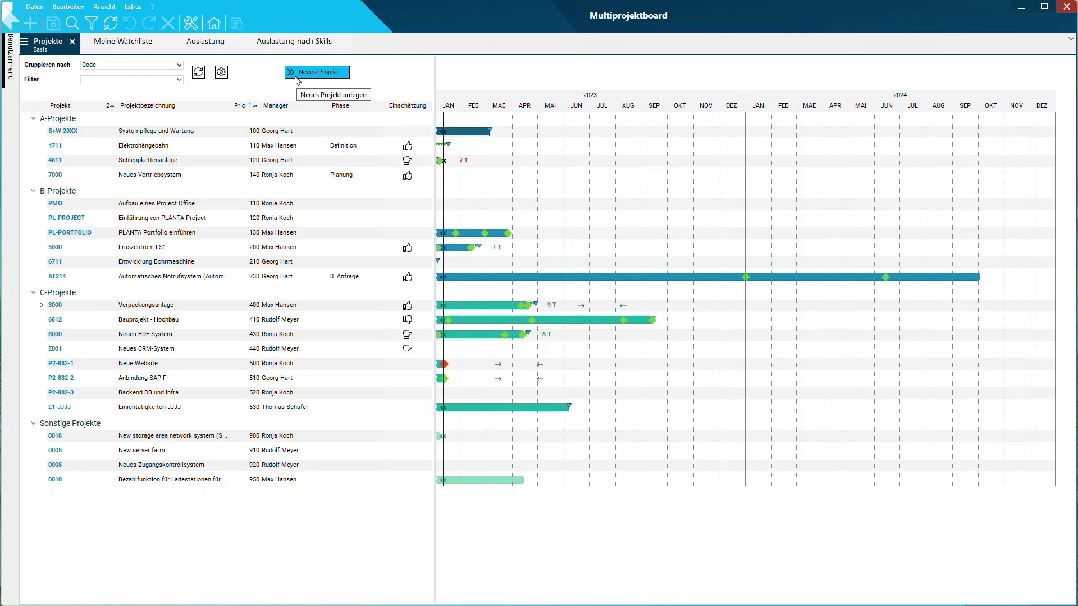
pyautogui.click(298, 76)
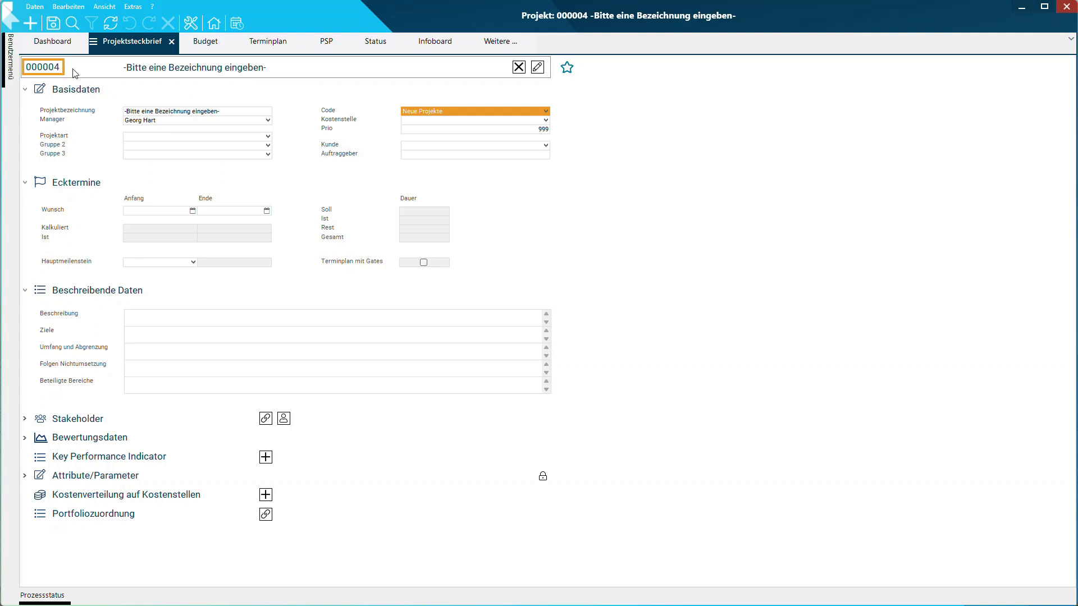
# Change the new project's system-wide ID to VIDEO and confirm the change.
pyautogui.click(537, 68)
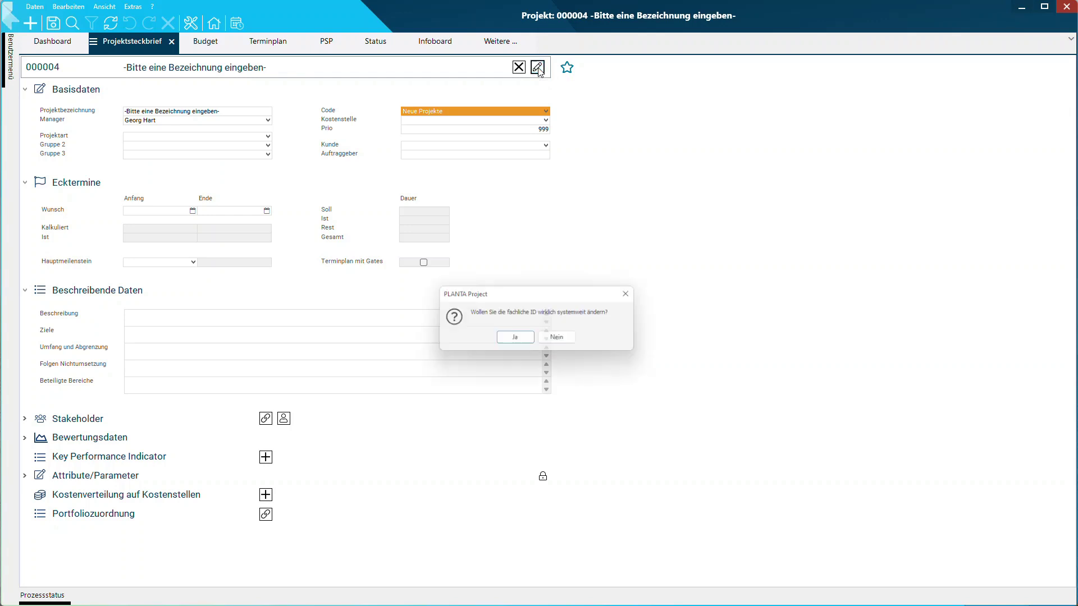
pyautogui.click(516, 340)
pyautogui.write('VIDEO')
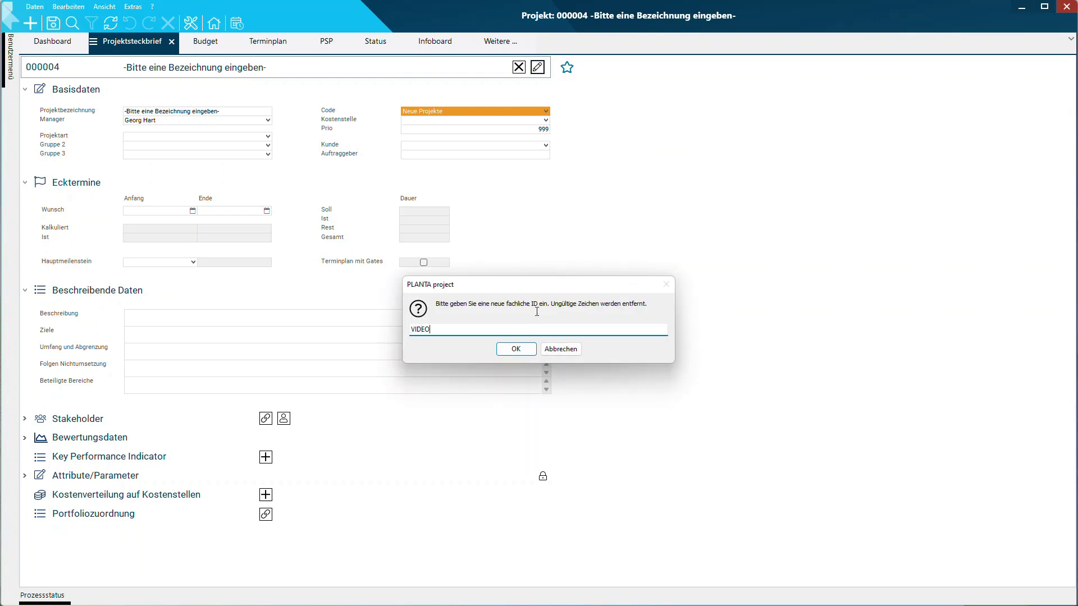
pyautogui.click(524, 348)
pyautogui.click(522, 343)
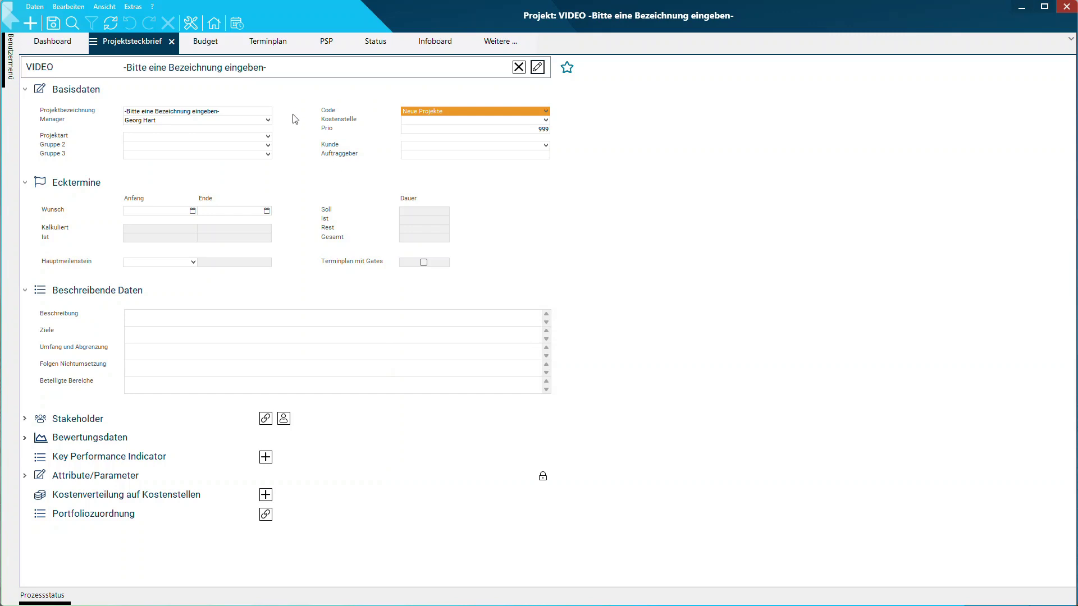
# Set the Projektbezeichnung to "IT-Projekt" and save the project.
pyautogui.click(250, 111)
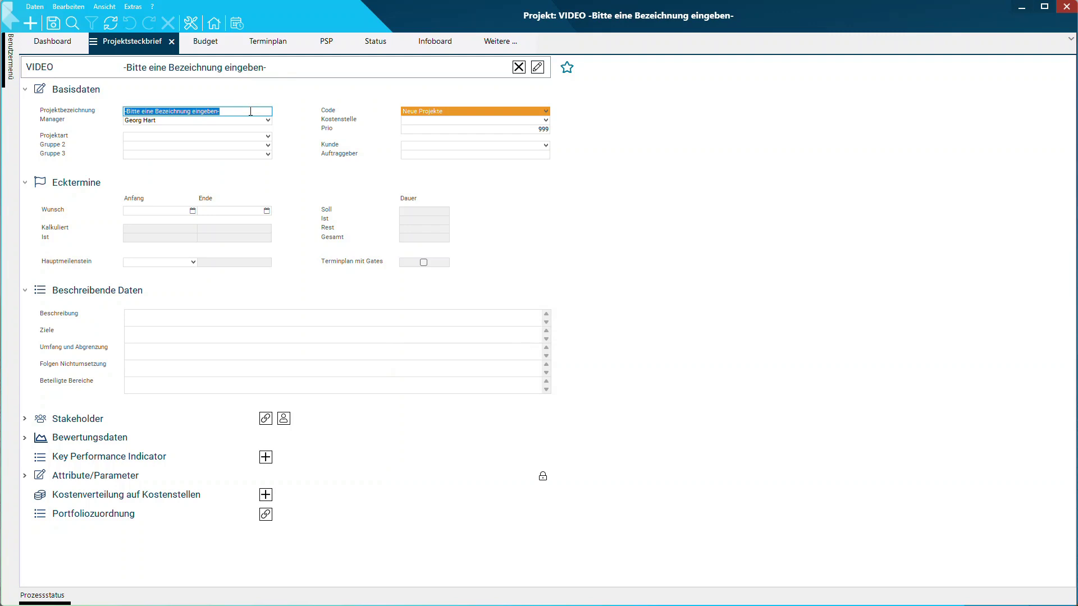
pyautogui.write('IT-Projekt')
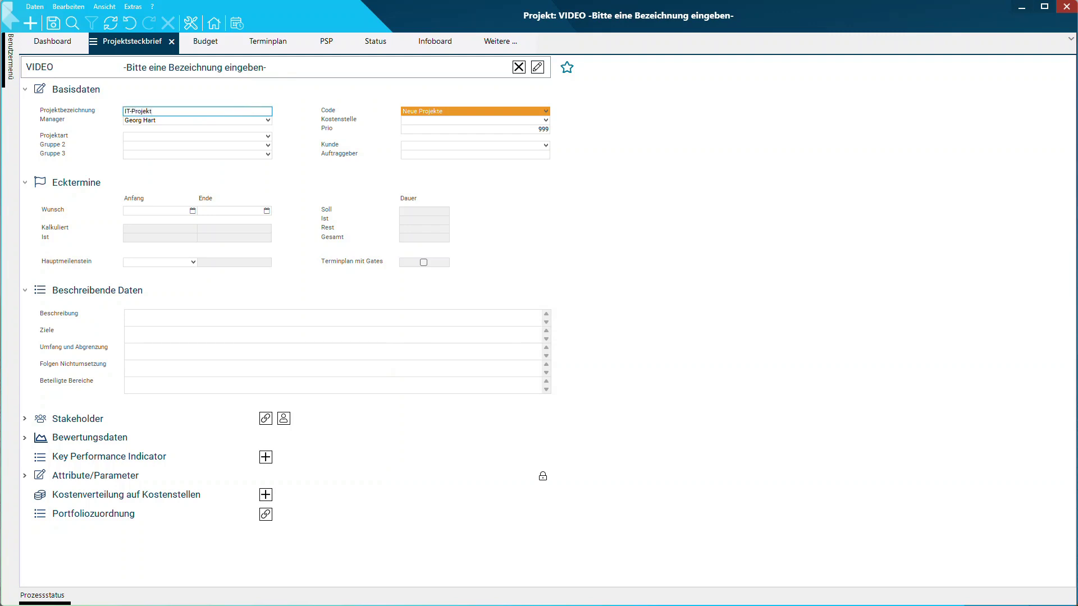
pyautogui.hotkey('ctrl', 's')
pyautogui.click(54, 25)
pyautogui.press('Tab')
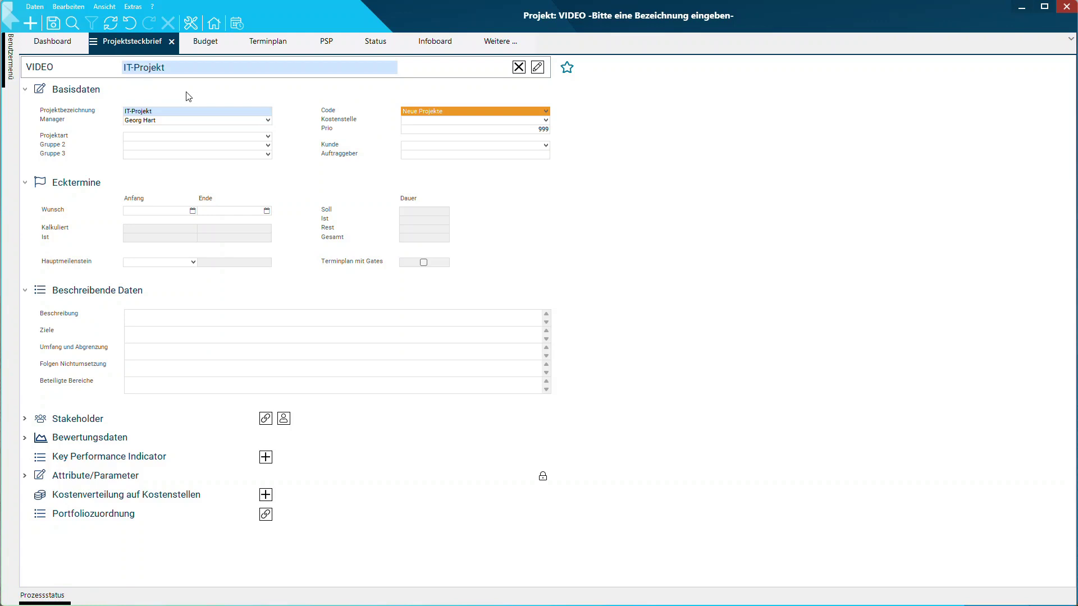
# Review the available Code options and set the Projektart to IT-Projekte in the Basisdaten.
pyautogui.click(546, 112)
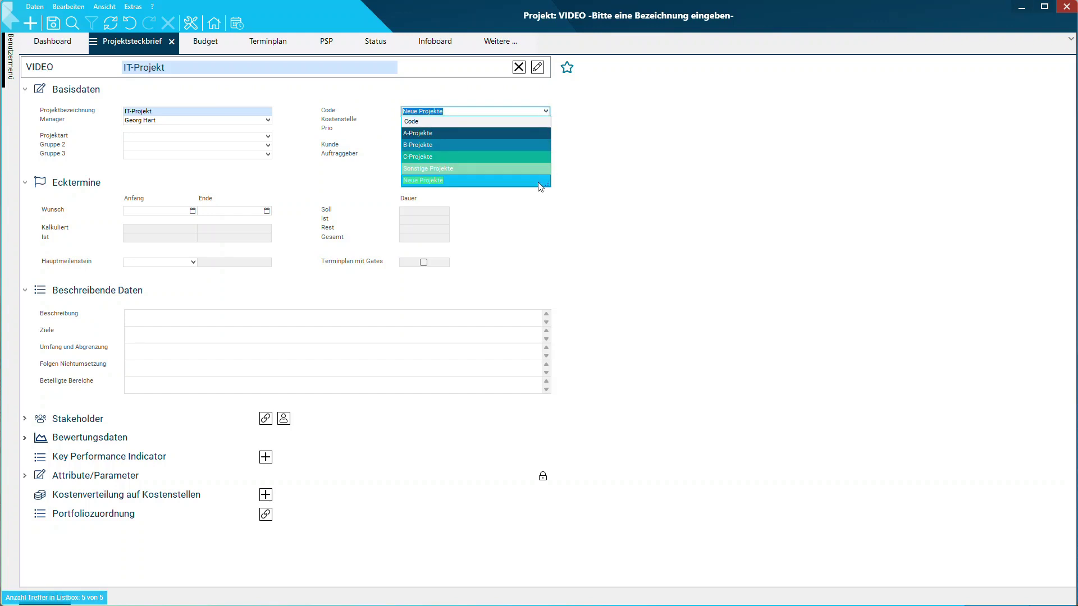
pyautogui.click(574, 174)
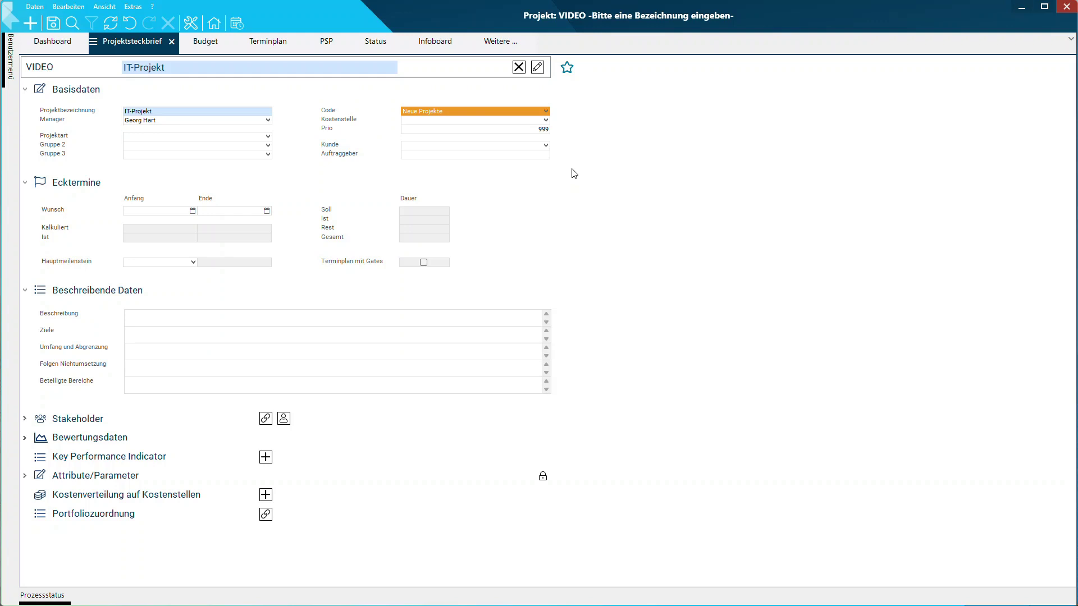
pyautogui.click(267, 137)
pyautogui.click(268, 137)
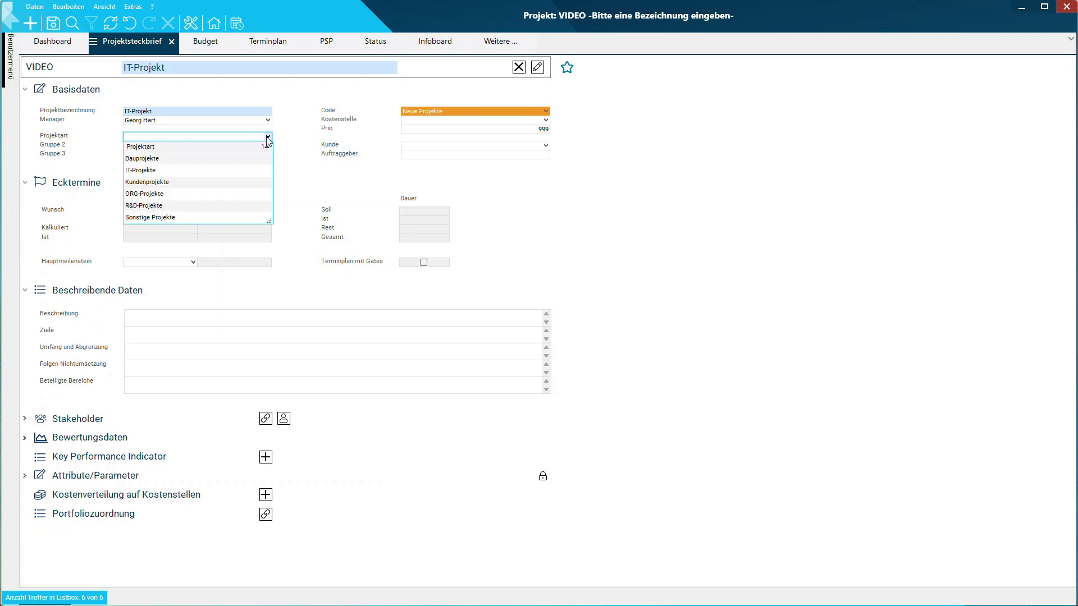
pyautogui.click(249, 176)
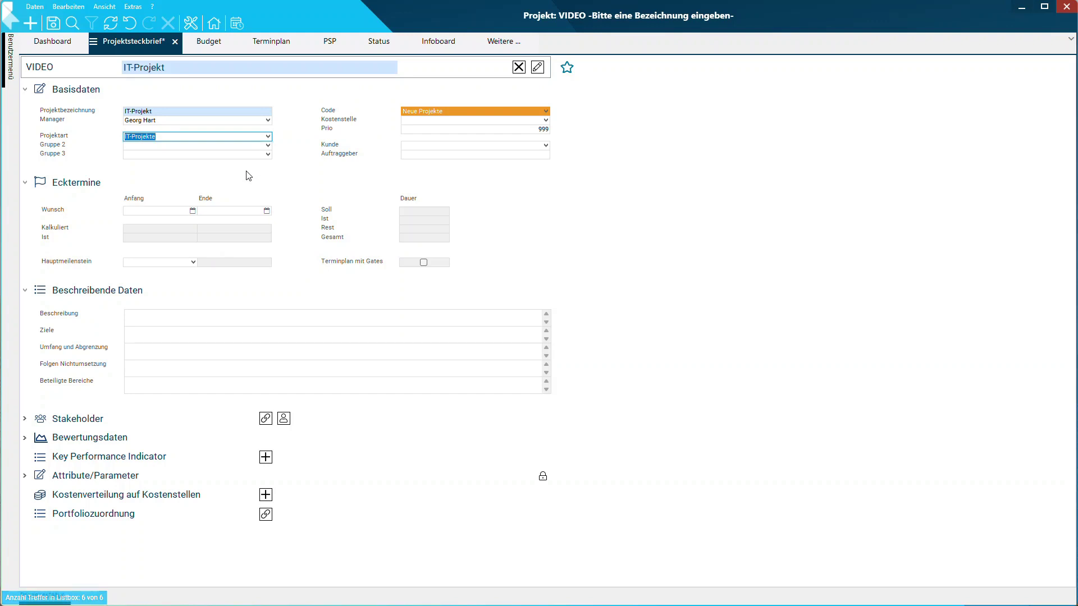
# Set the project's Wunsch dates under Ecktermine to start on 17.01.23 and end on 10.07.23.
pyautogui.click(193, 212)
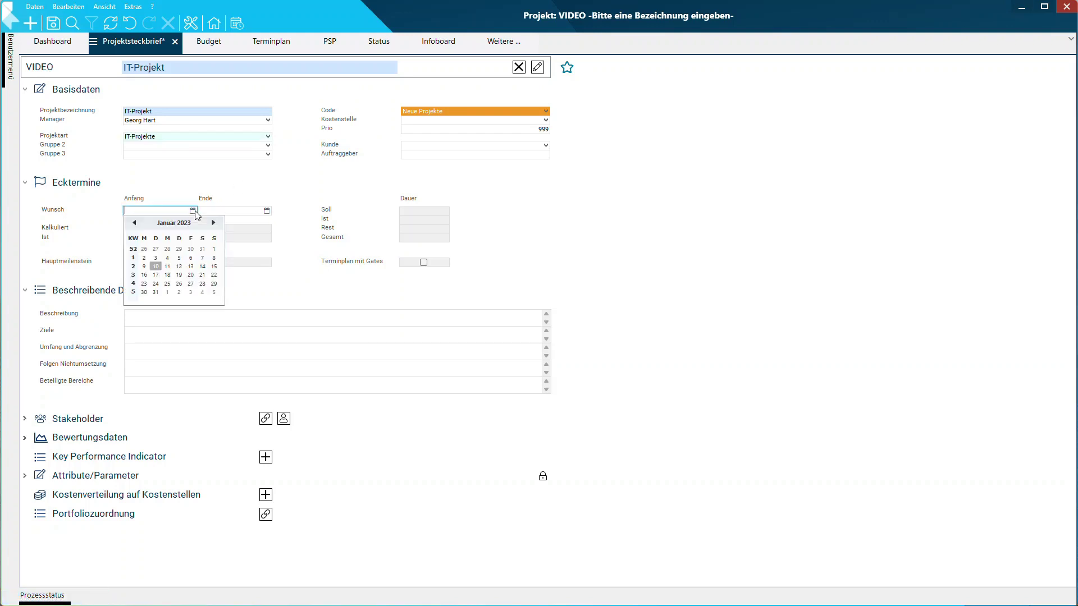
pyautogui.click(155, 276)
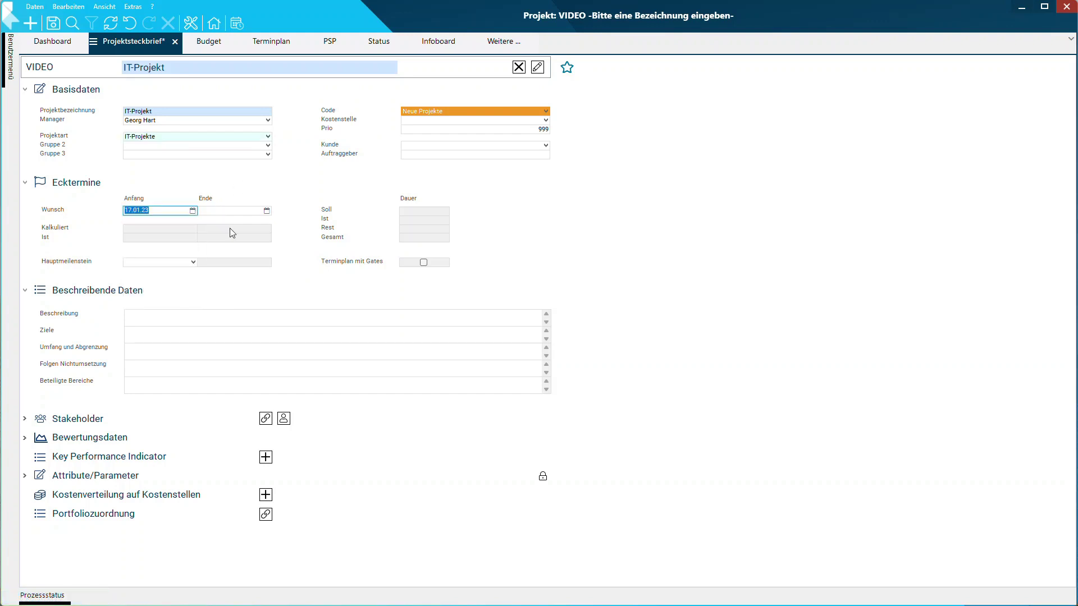
pyautogui.click(267, 210)
pyautogui.click(287, 223)
pyautogui.click(287, 223)
pyautogui.click(287, 223)
pyautogui.click(287, 222)
pyautogui.click(287, 222)
pyautogui.click(287, 222)
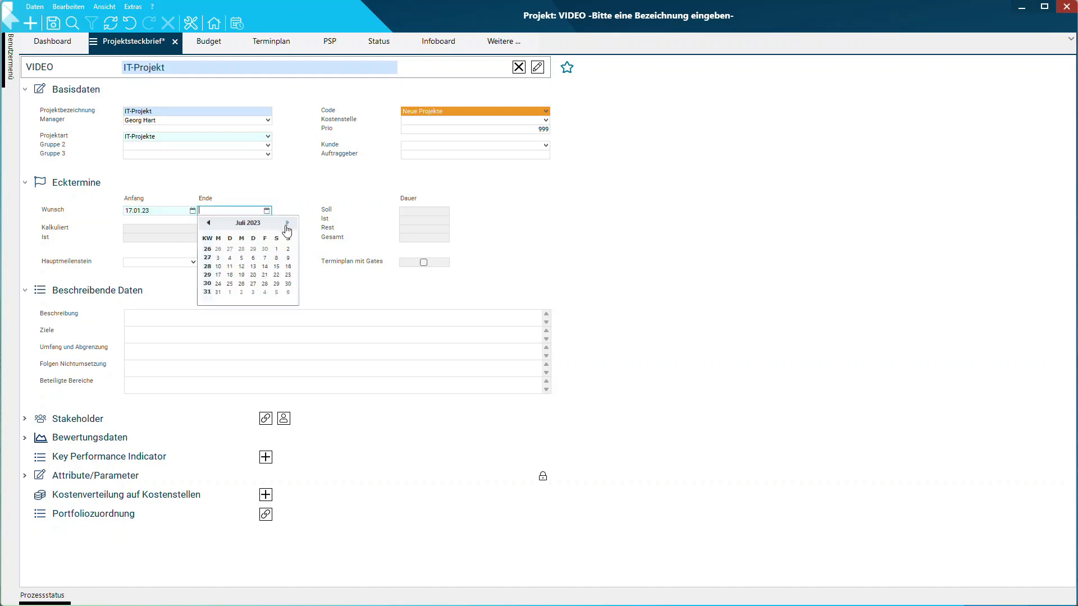
pyautogui.click(219, 268)
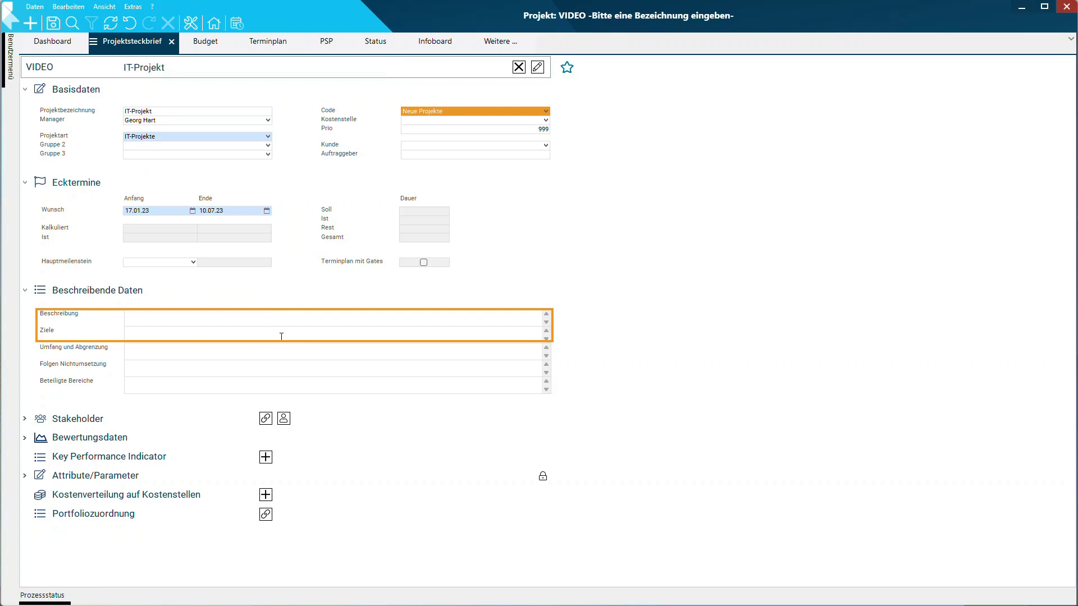
# Assign the first, second and fourth people in the stakeholder list to the project's Kernteam category.
pyautogui.click(25, 420)
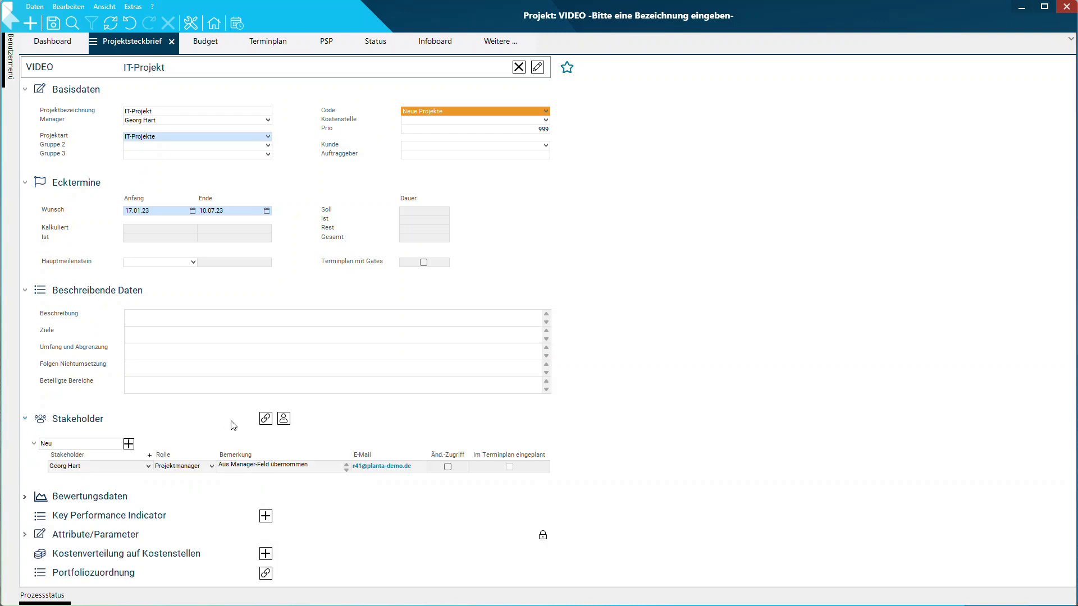
pyautogui.click(266, 420)
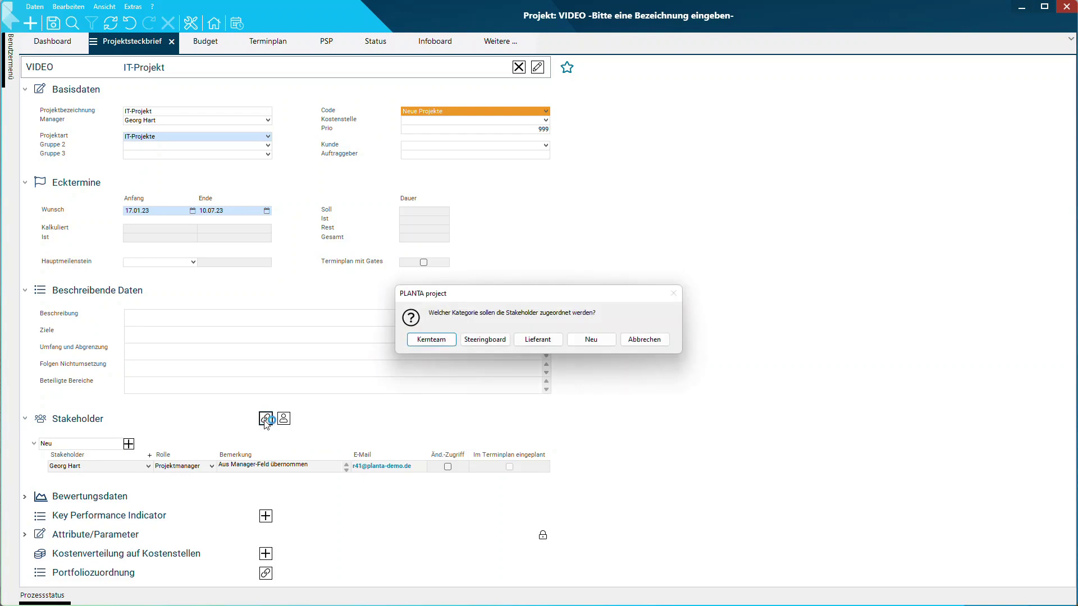
pyautogui.click(449, 340)
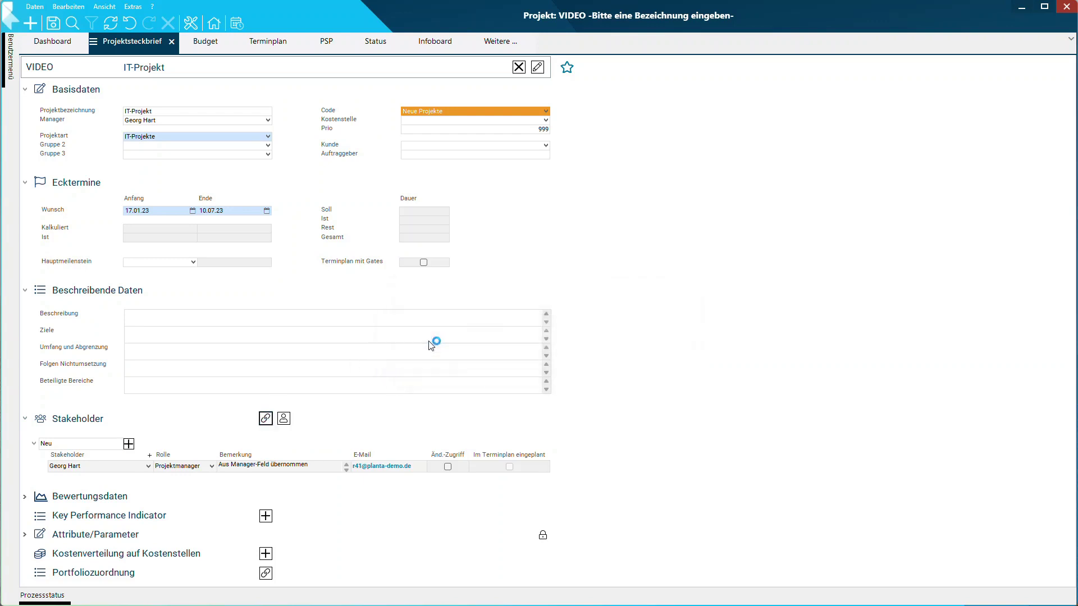
pyautogui.click(425, 315)
pyautogui.click(425, 326)
pyautogui.click(425, 349)
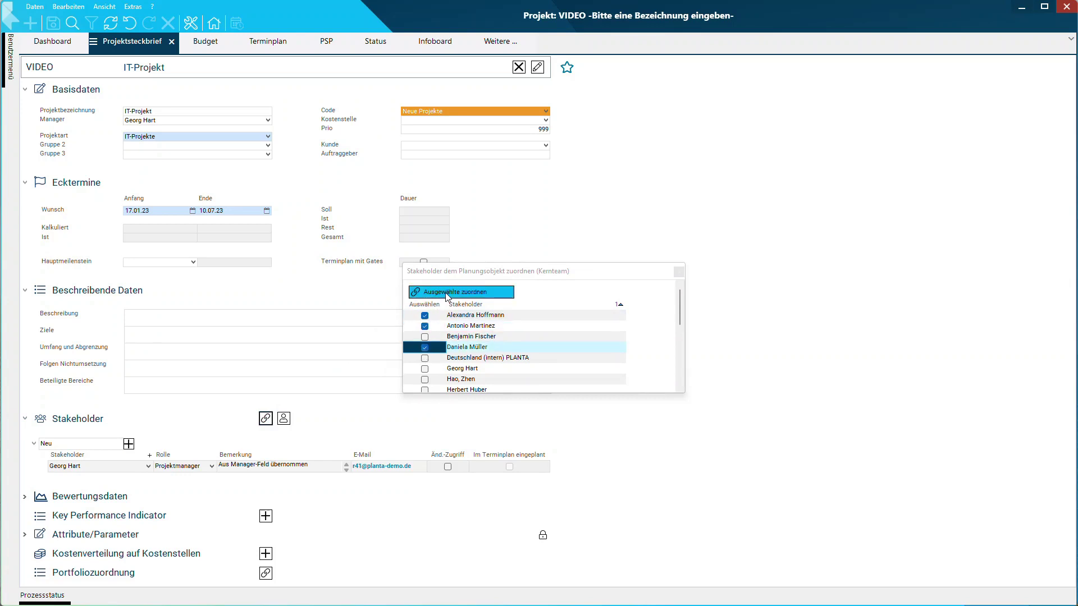
pyautogui.click(447, 294)
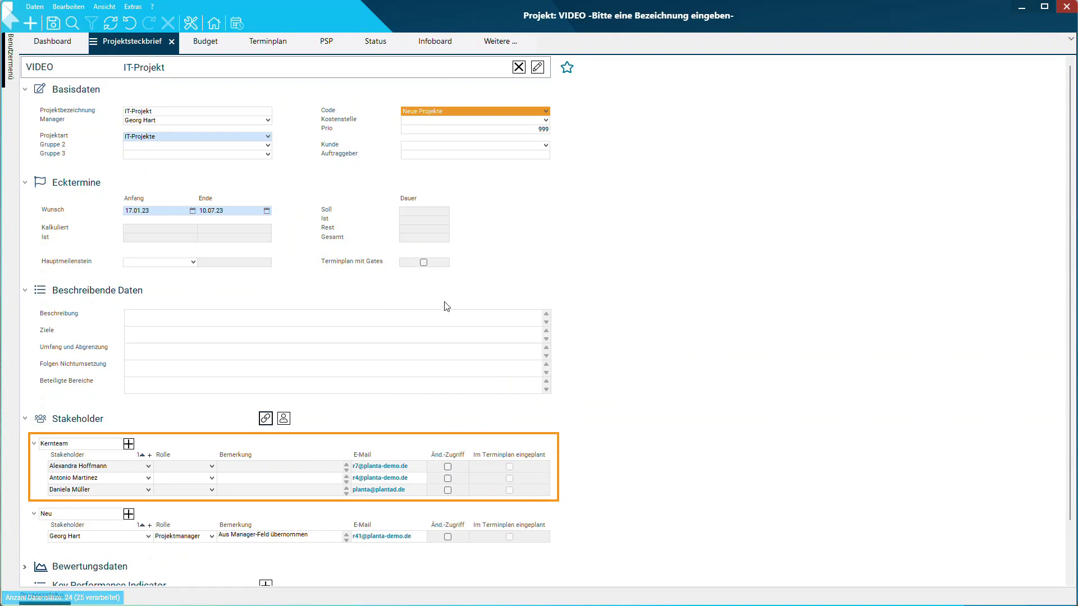
# Expand the project's Attribute/Parameter section to show its status, planning and lock settings.
pyautogui.scroll(-1, 447, 307)
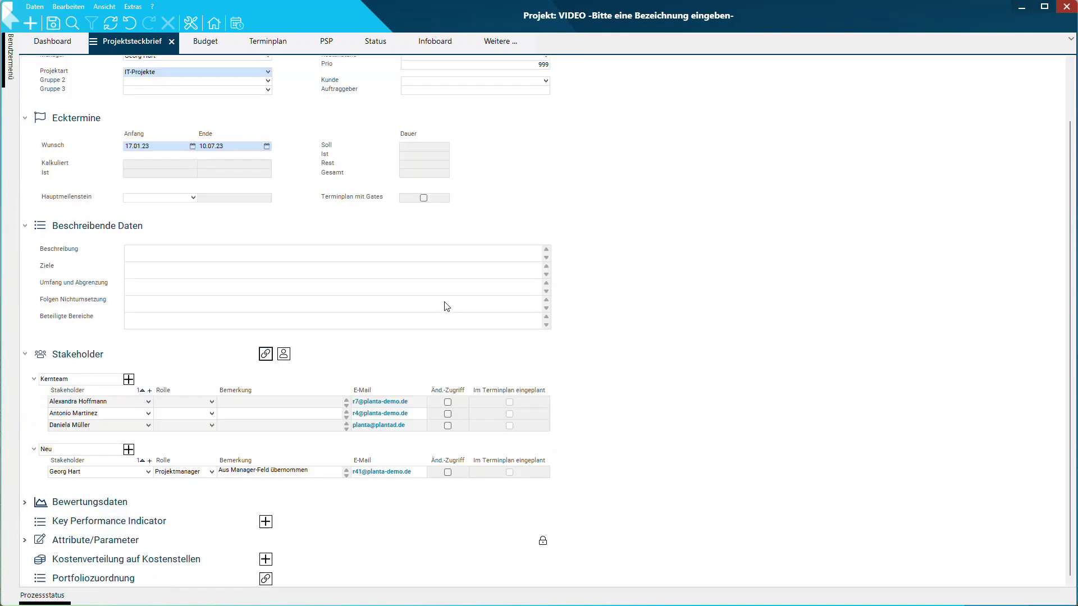
pyautogui.click(24, 542)
pyautogui.scroll(-1, 26, 544)
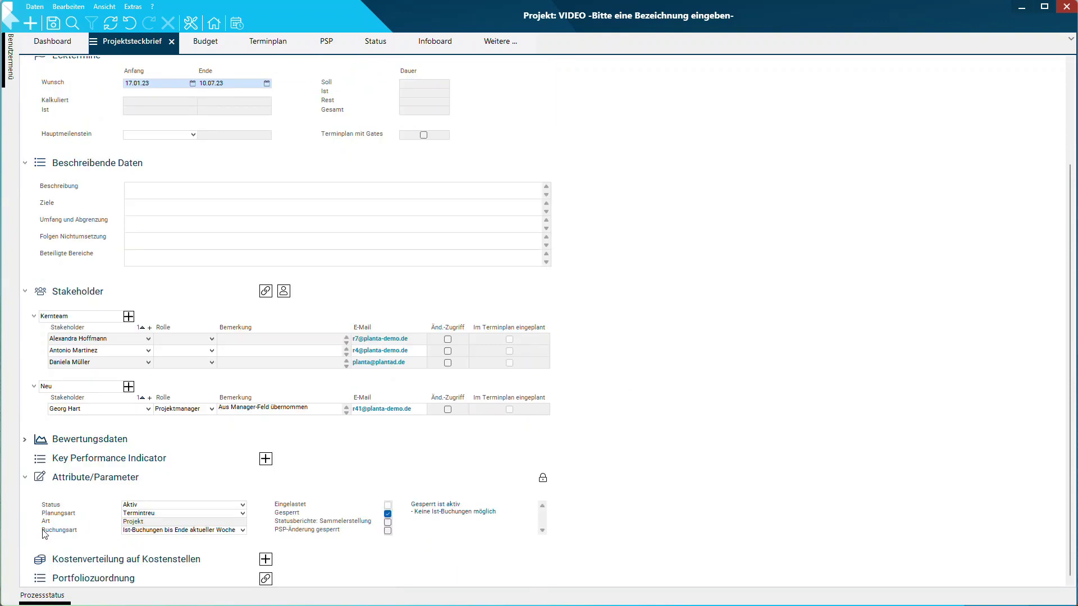